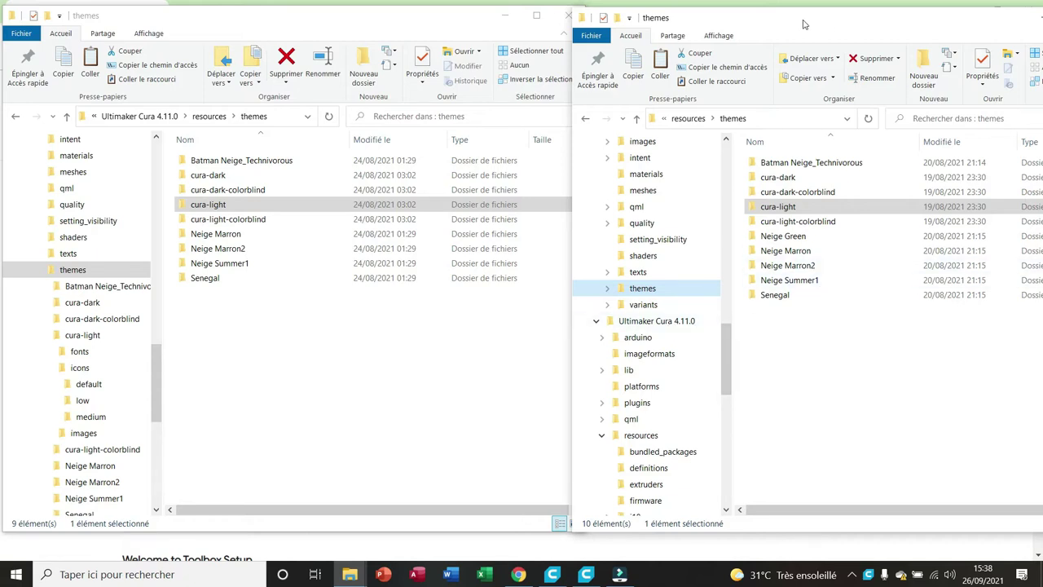
Step: Copy the Neige Green folder from the resources\themes folder of Ultimaker Cura 4.10.0
{"action": "left_click", "coordinate": [694, 119]}
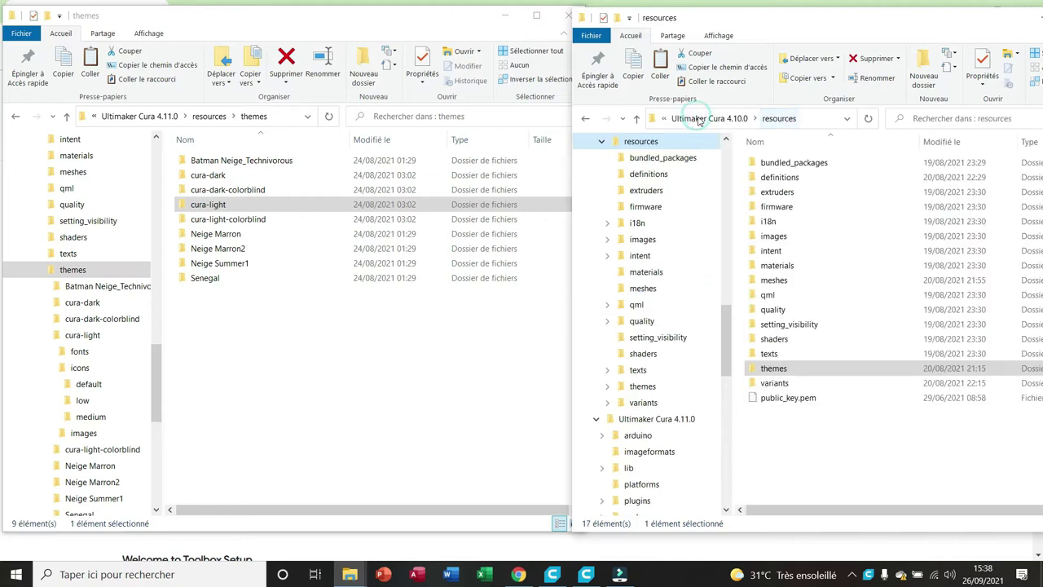
{"action": "double_click", "coordinate": [782, 369]}
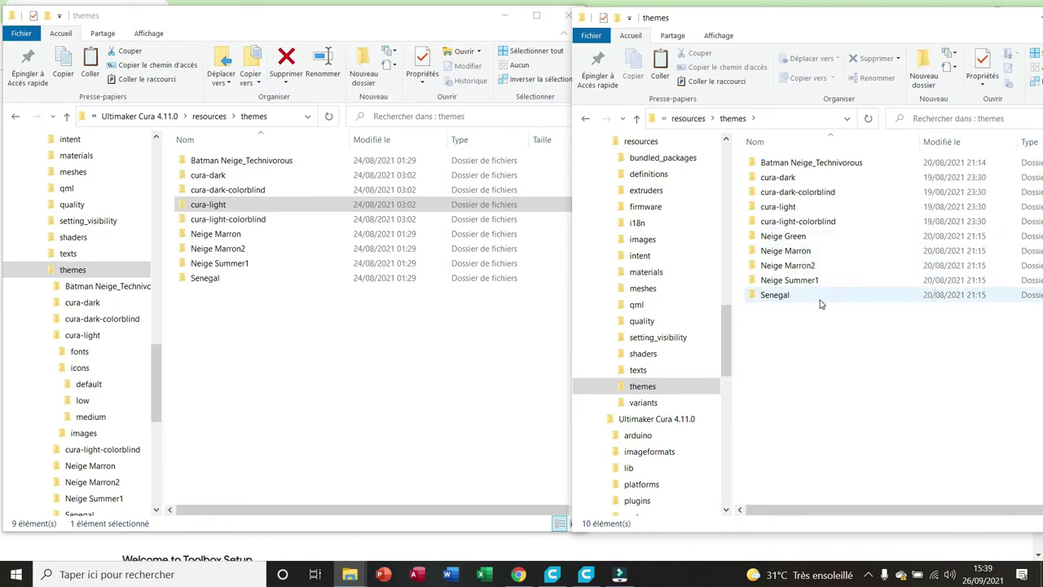
{"action": "mouse_move", "coordinate": [821, 304]}
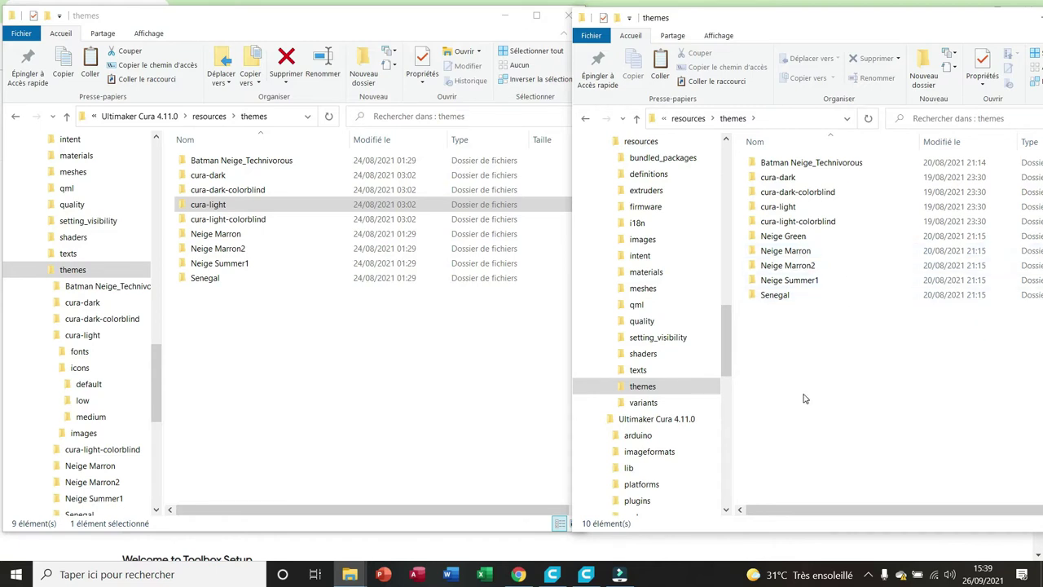
{"action": "left_click", "coordinate": [800, 238]}
{"action": "right_click", "coordinate": [800, 239]}
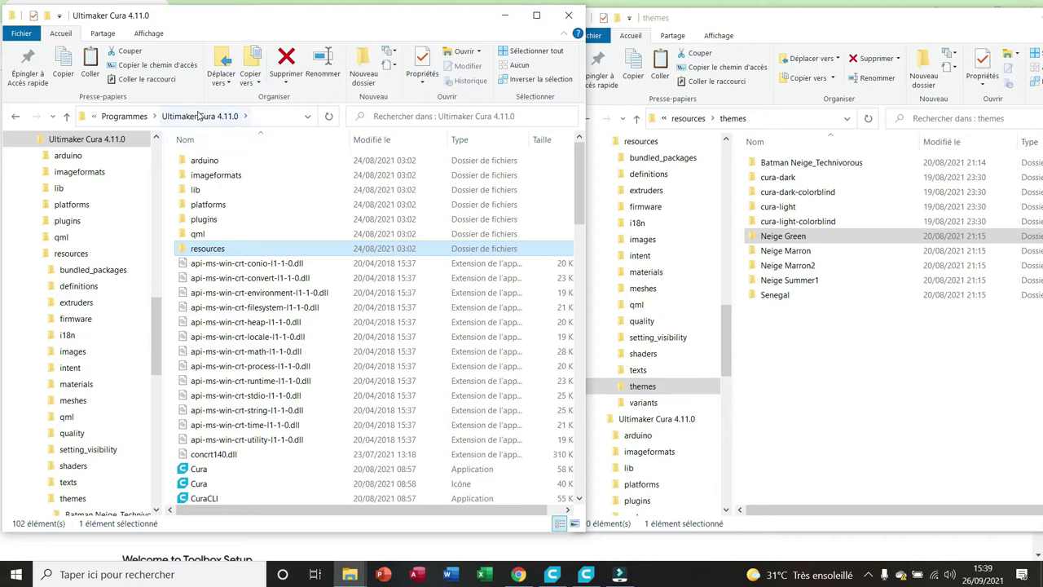
Step: Paste the copied theme folder into the resources\themes folder of Ultimaker Cura 4.11.0, granting administrator permission
{"action": "double_click", "coordinate": [220, 249]}
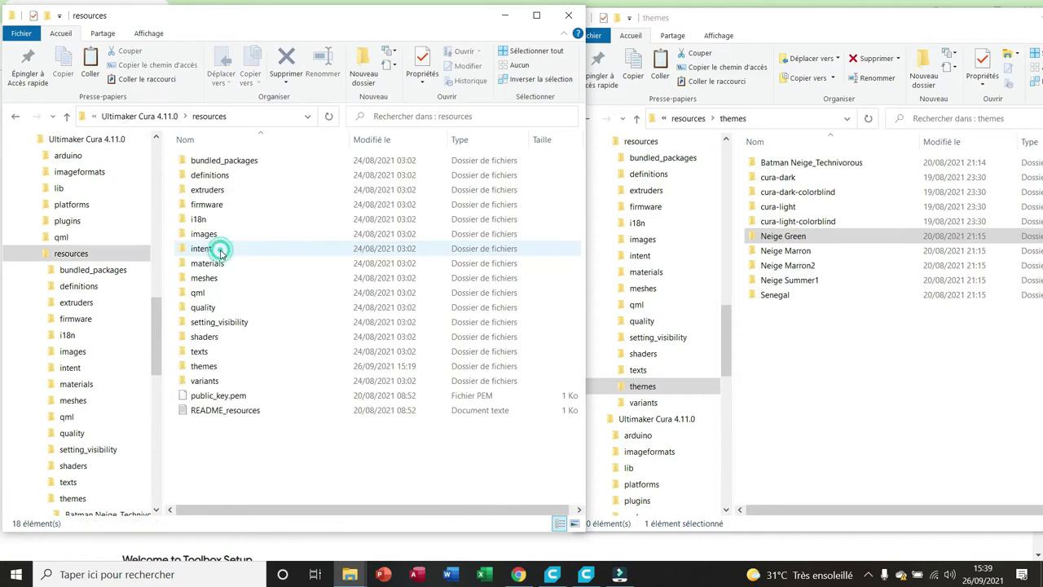
{"action": "double_click", "coordinate": [218, 368]}
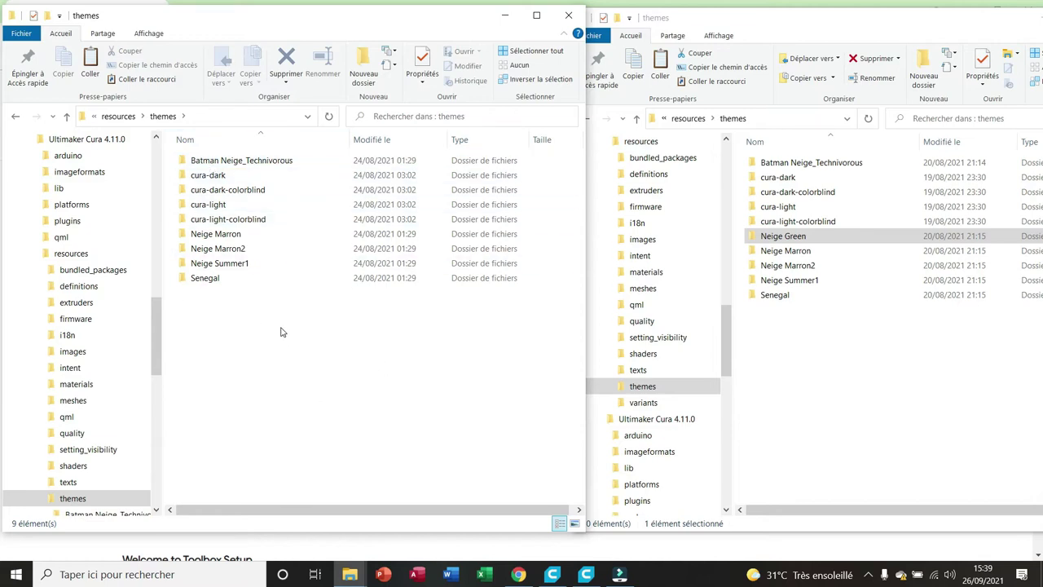
{"action": "right_click", "coordinate": [204, 314]}
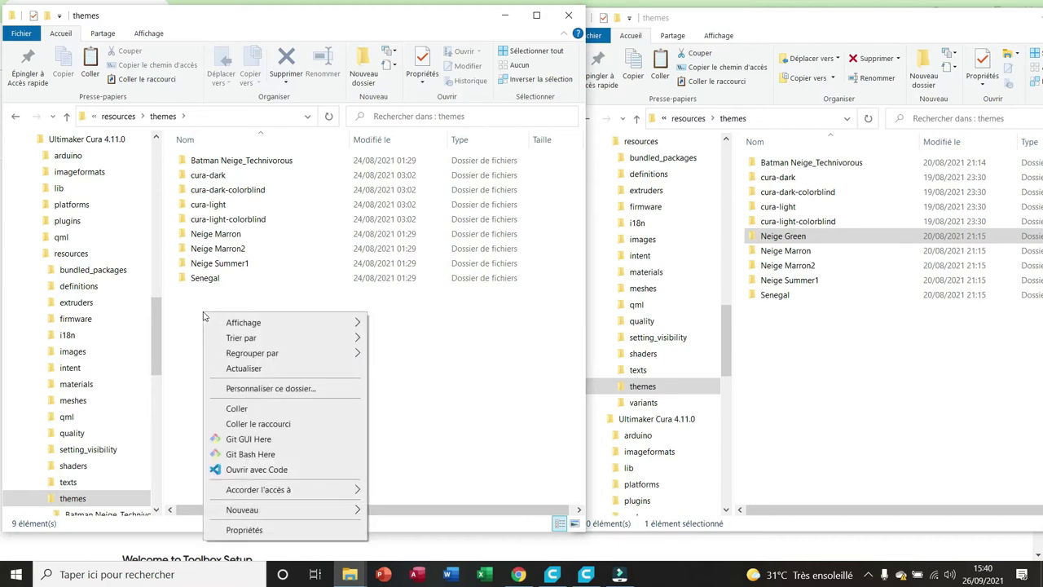
{"action": "left_click", "coordinate": [238, 410]}
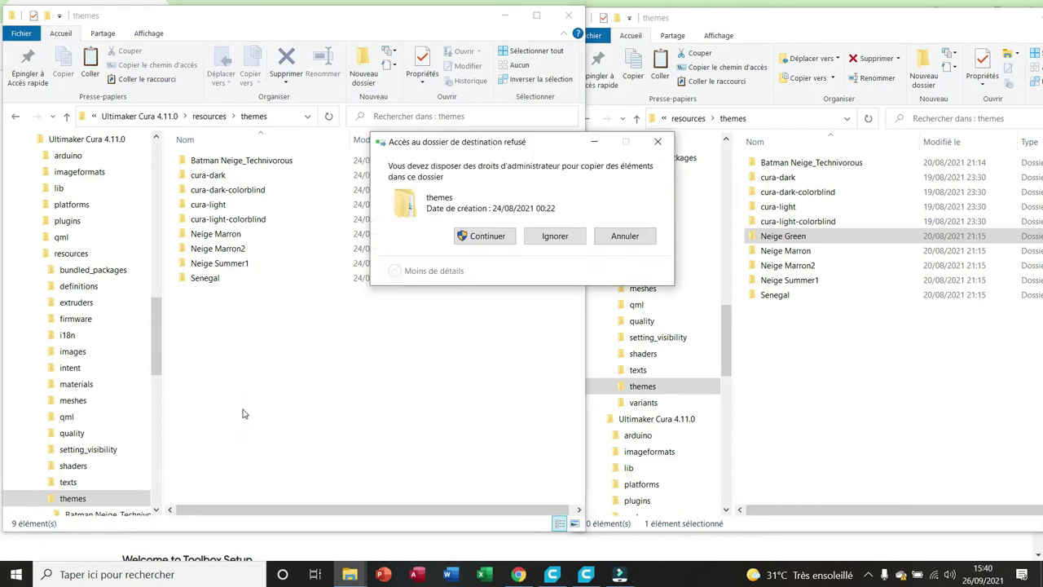
{"action": "left_click", "coordinate": [493, 237]}
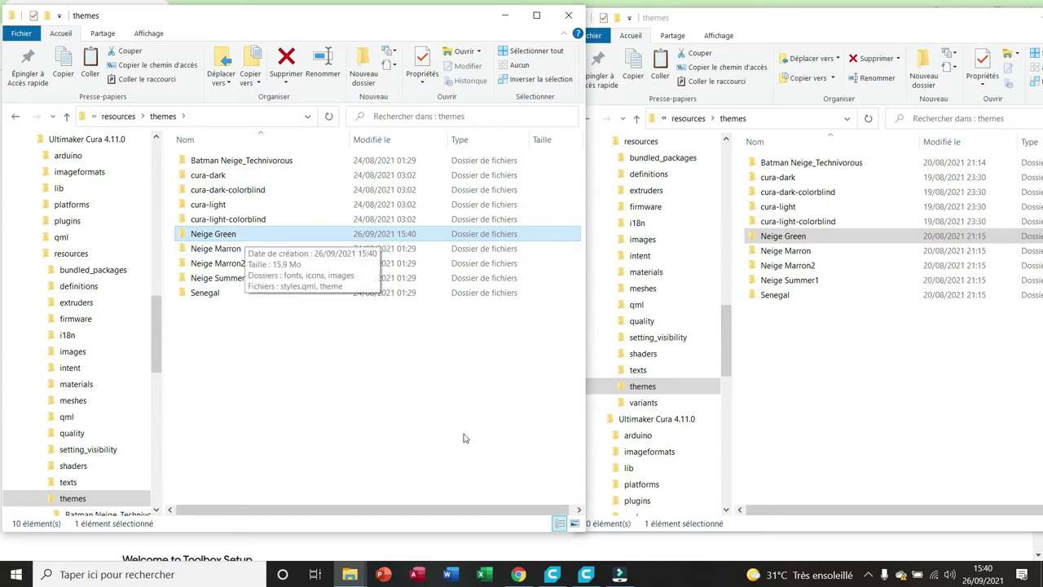
Step: Close both running Ultimaker Cura windows and launch Ultimaker Cura 4.11.0 again
{"action": "left_click", "coordinate": [551, 576]}
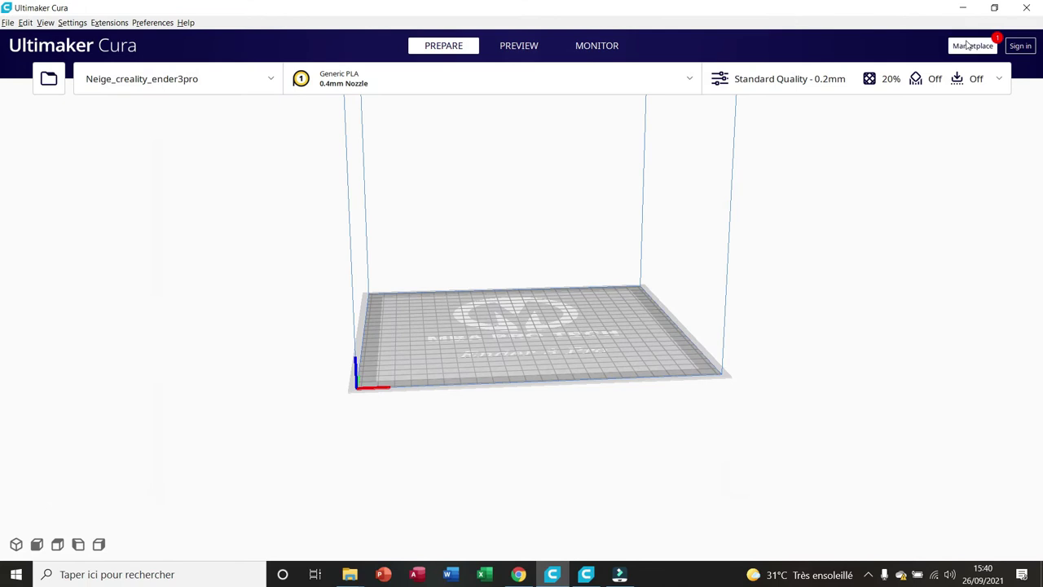
{"action": "left_click", "coordinate": [1031, 11]}
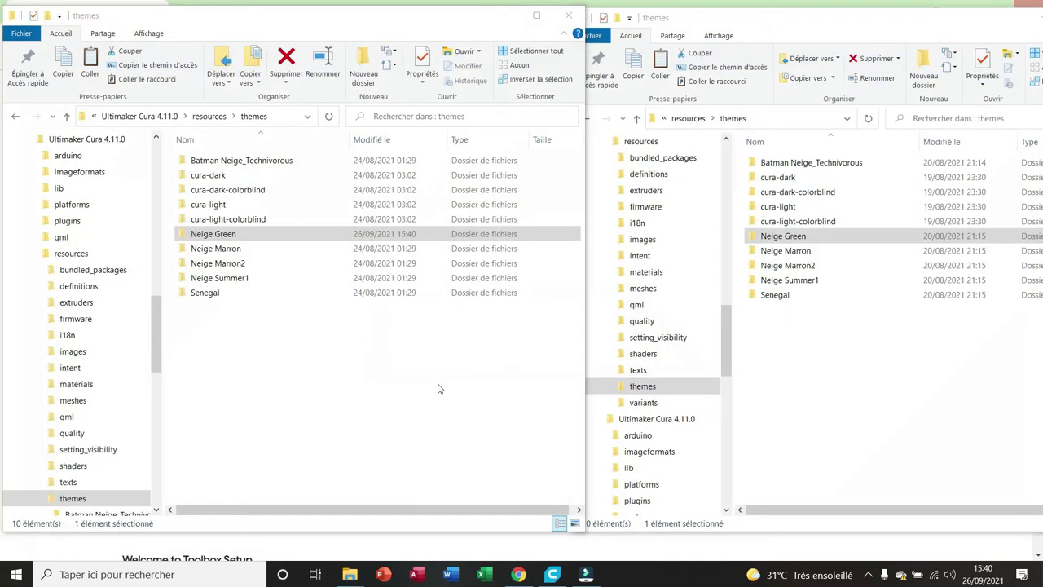
{"action": "left_click", "coordinate": [551, 574]}
{"action": "left_click", "coordinate": [1031, 11]}
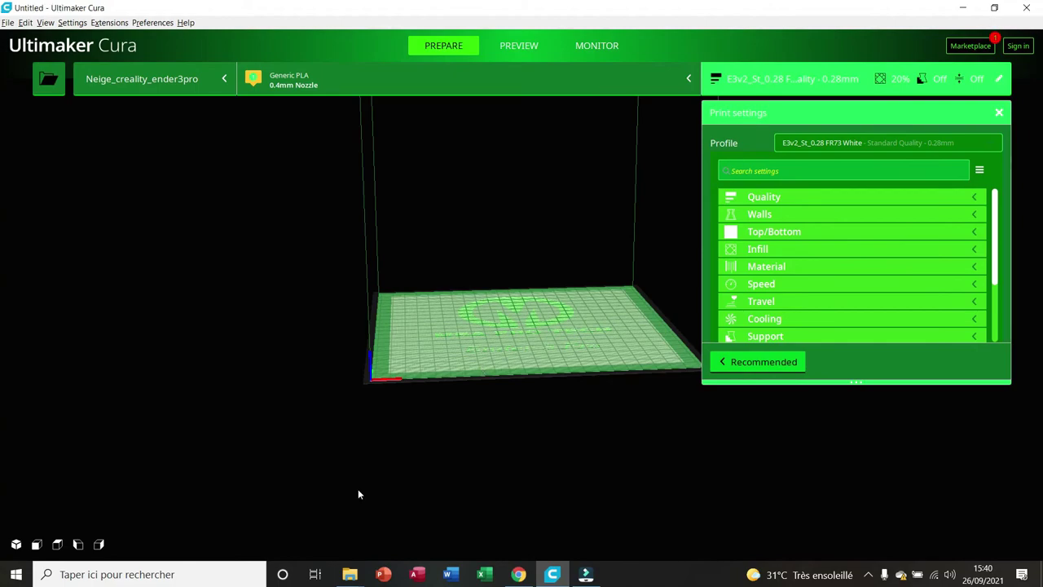
{"action": "left_click", "coordinate": [4, 577]}
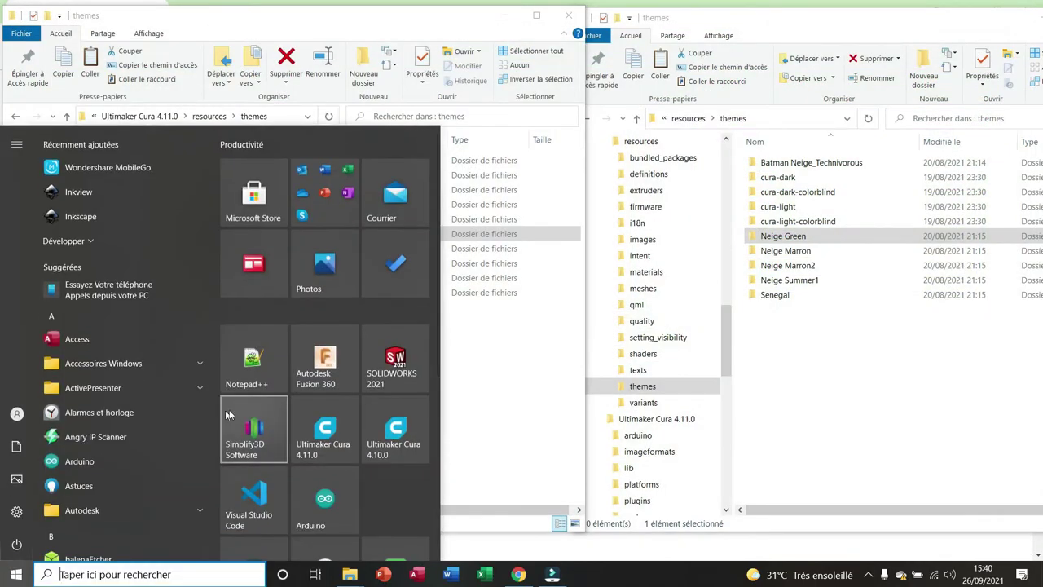
{"action": "left_click", "coordinate": [332, 418]}
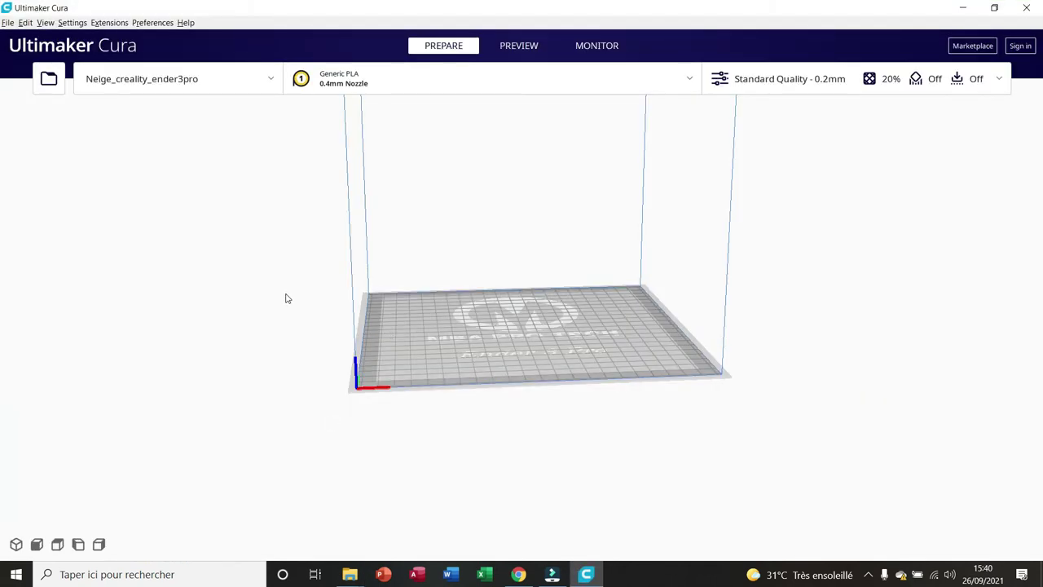
Step: Set the interface theme to Neige Green in Cura's general preferences
{"action": "left_click", "coordinate": [161, 23]}
{"action": "left_click", "coordinate": [164, 37]}
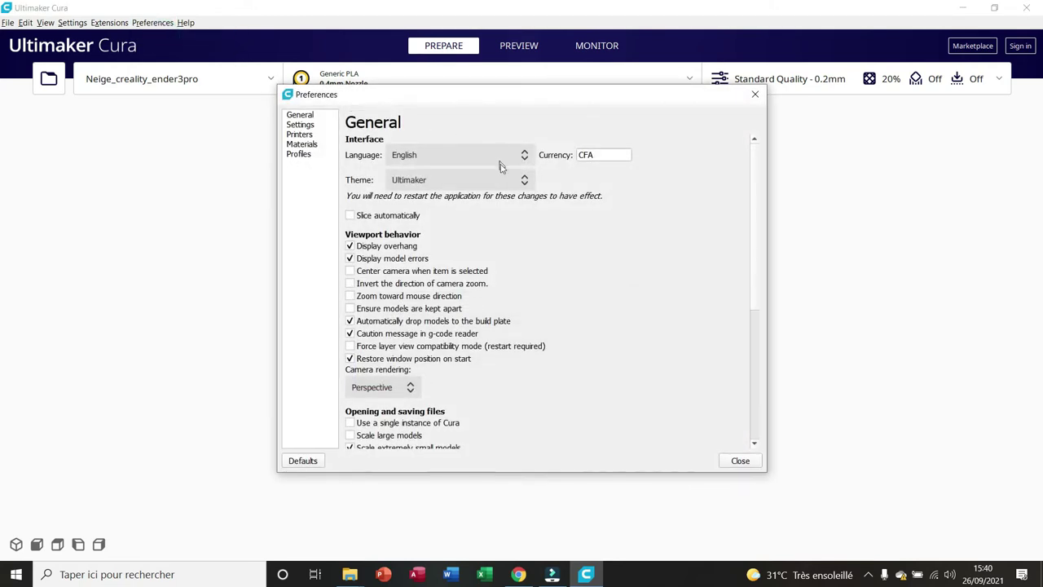
{"action": "left_click", "coordinate": [525, 180]}
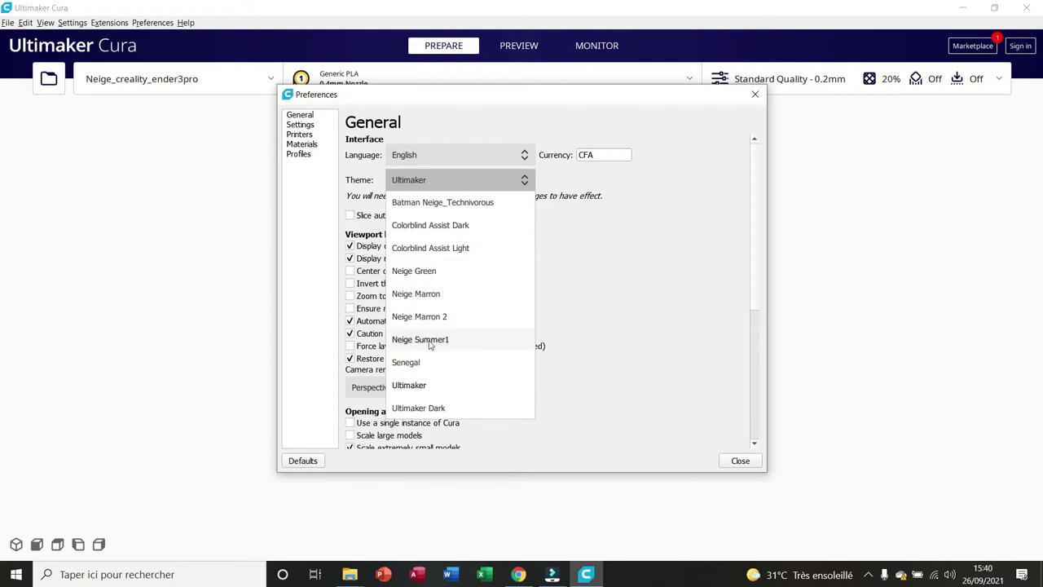
{"action": "left_click", "coordinate": [424, 273]}
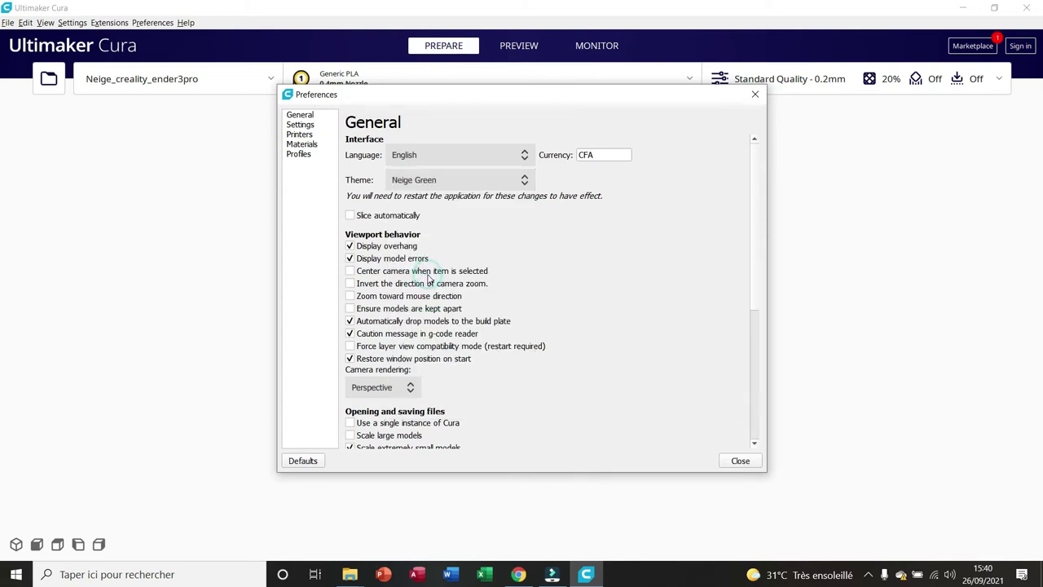
{"action": "left_click", "coordinate": [739, 462]}
Step: Restart Ultimaker Cura 4.11.0 to check the newly chosen theme, and close it again
{"action": "left_click", "coordinate": [1027, 7]}
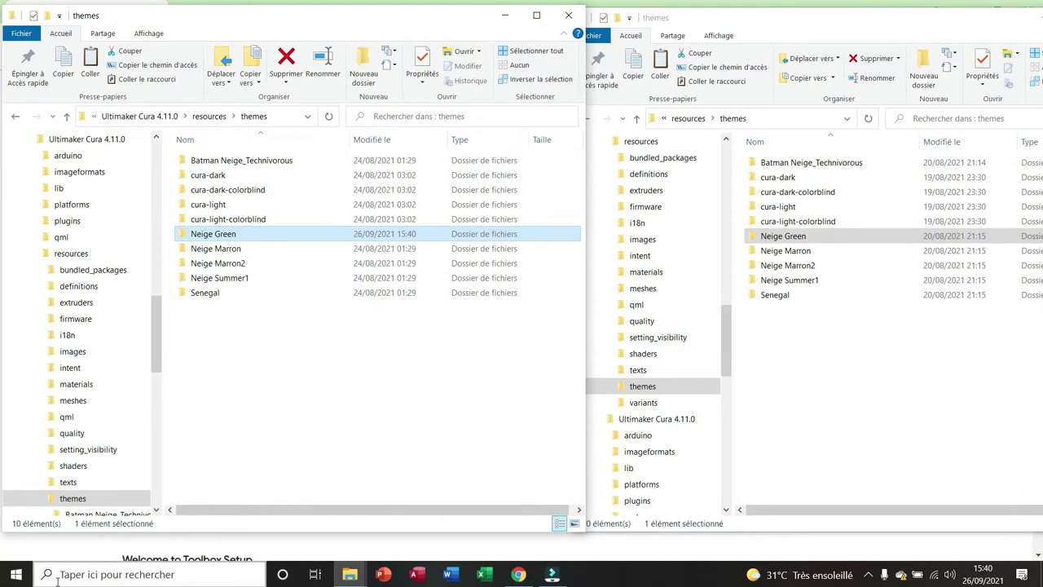
{"action": "left_click", "coordinate": [16, 574]}
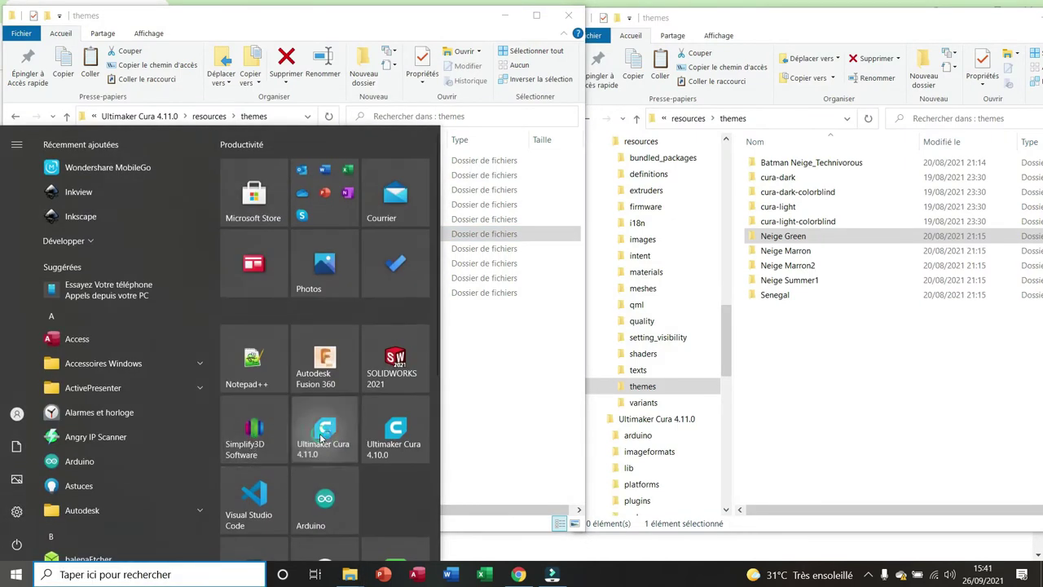
{"action": "left_click", "coordinate": [322, 436]}
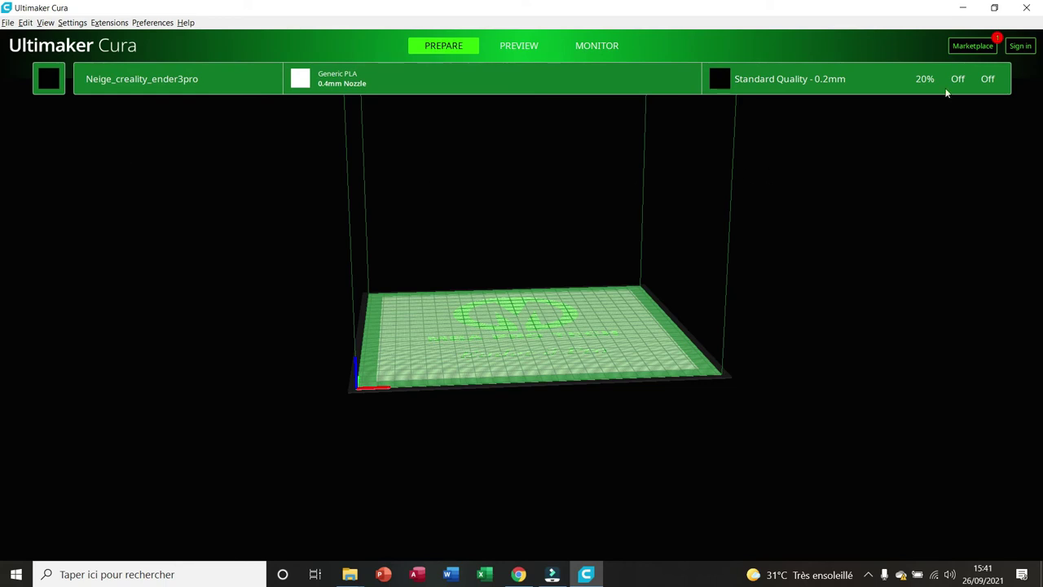
{"action": "left_click", "coordinate": [1027, 8]}
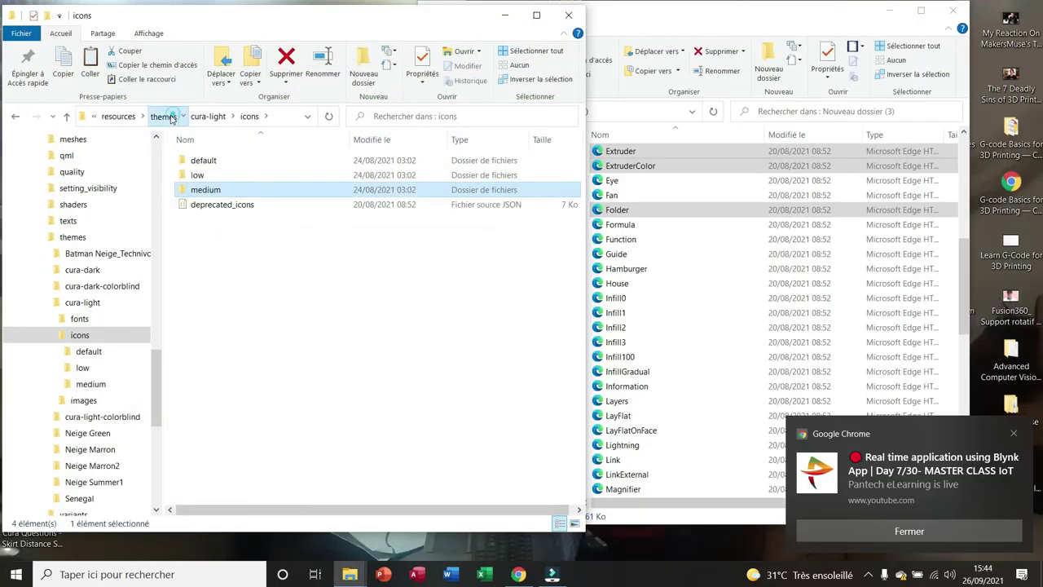
Step: Copy all icon files from the icons\default folder of the cura-light theme in Ultimaker Cura 4.11.0
{"action": "left_click", "coordinate": [163, 115]}
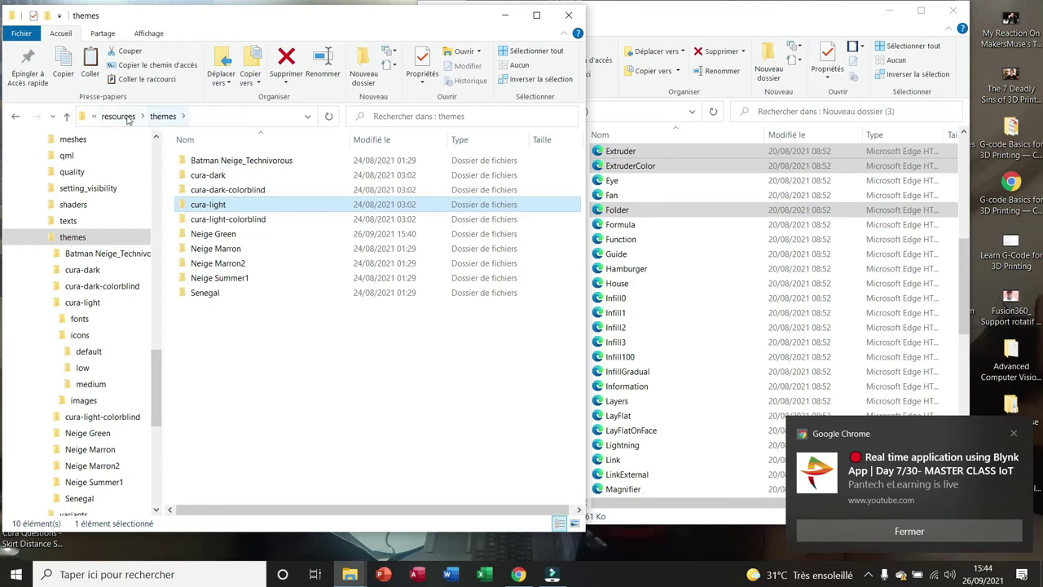
{"action": "left_click", "coordinate": [163, 116]}
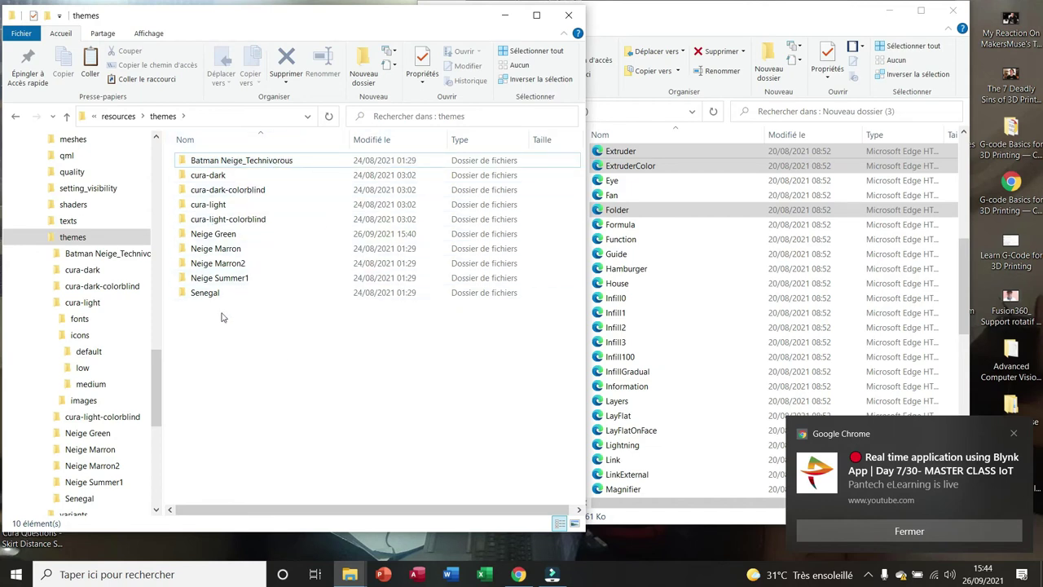
{"action": "scroll", "coordinate": [157, 403], "scroll_direction": "down", "scroll_amount": 1}
{"action": "scroll", "coordinate": [156, 391], "scroll_direction": "down", "scroll_amount": 1}
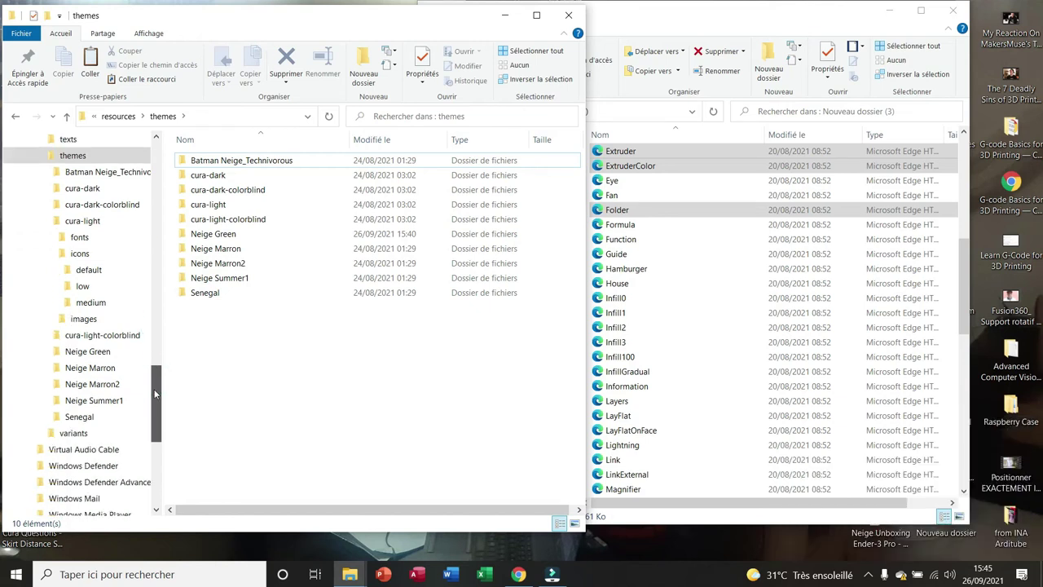
{"action": "left_click", "coordinate": [84, 223]}
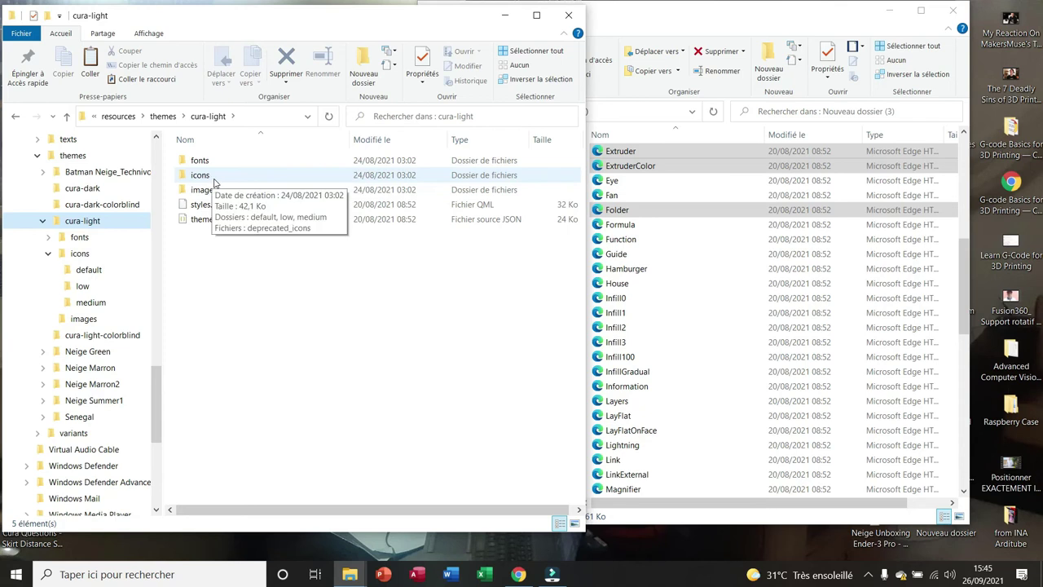
{"action": "double_click", "coordinate": [215, 181]}
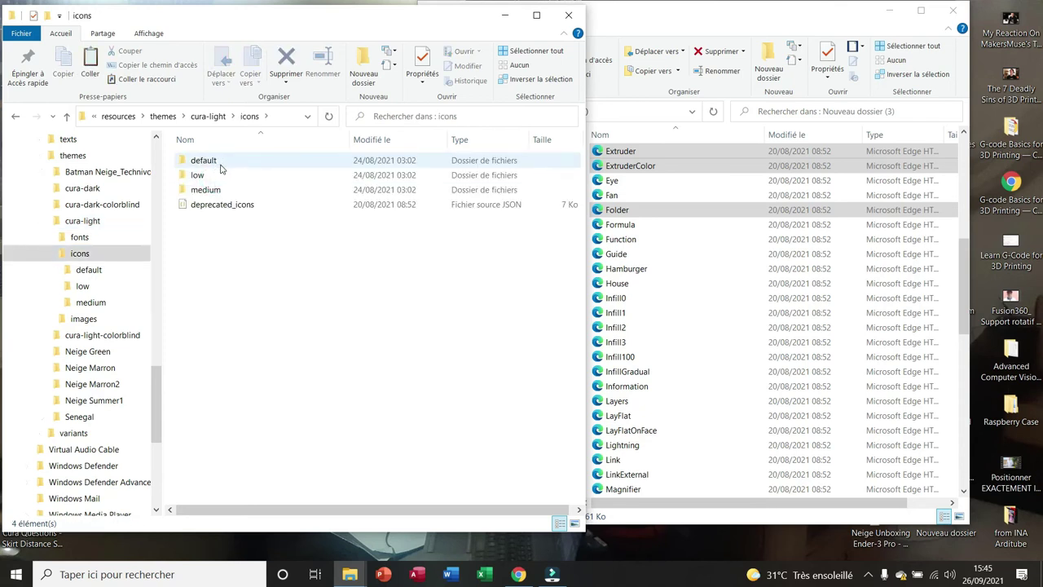
{"action": "double_click", "coordinate": [221, 164]}
{"action": "key", "text": "ctrl+a"}
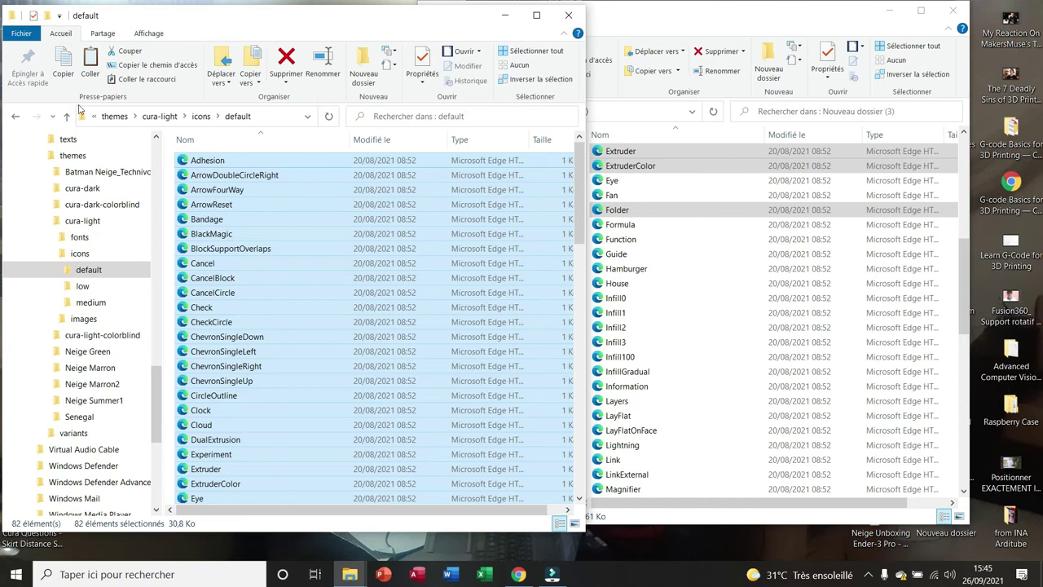
{"action": "left_click", "coordinate": [65, 62]}
Step: Paste the copied icons into the Neige Green theme's icons folder, replacing same-named files and granting administrator permission for all items
{"action": "left_click", "coordinate": [106, 119]}
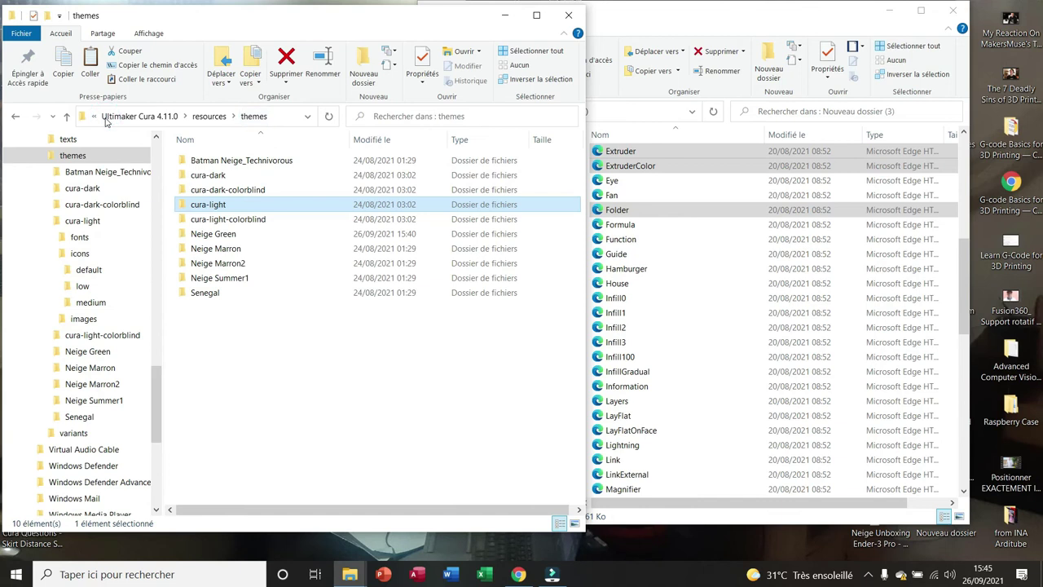
{"action": "double_click", "coordinate": [234, 237]}
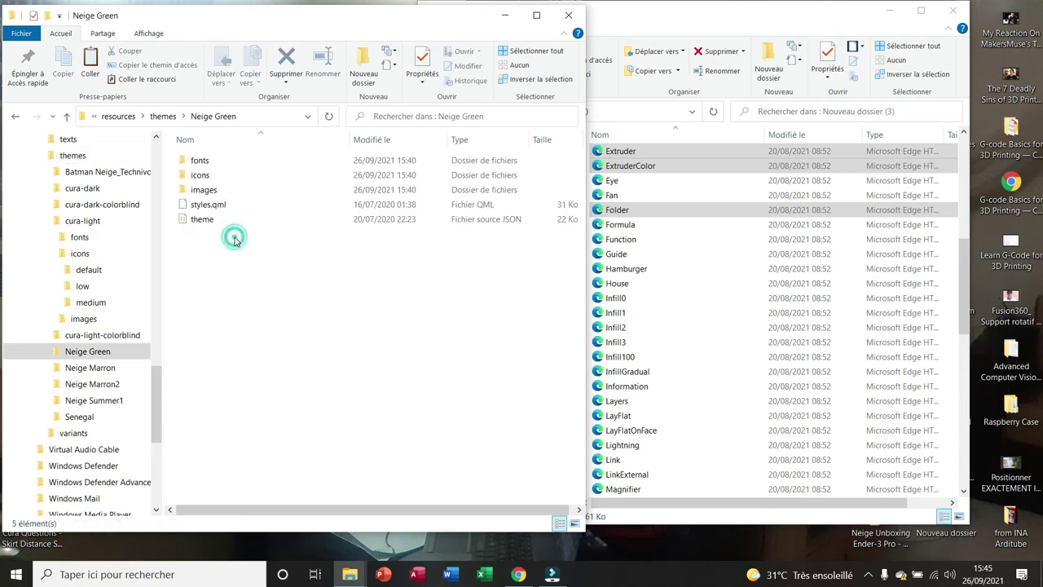
{"action": "double_click", "coordinate": [213, 176]}
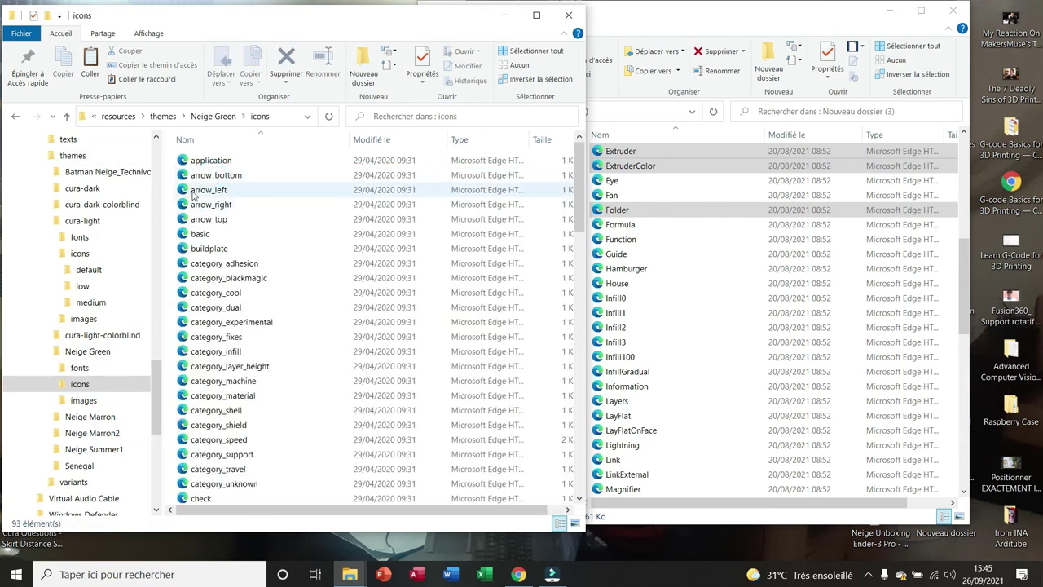
{"action": "left_click", "coordinate": [95, 66]}
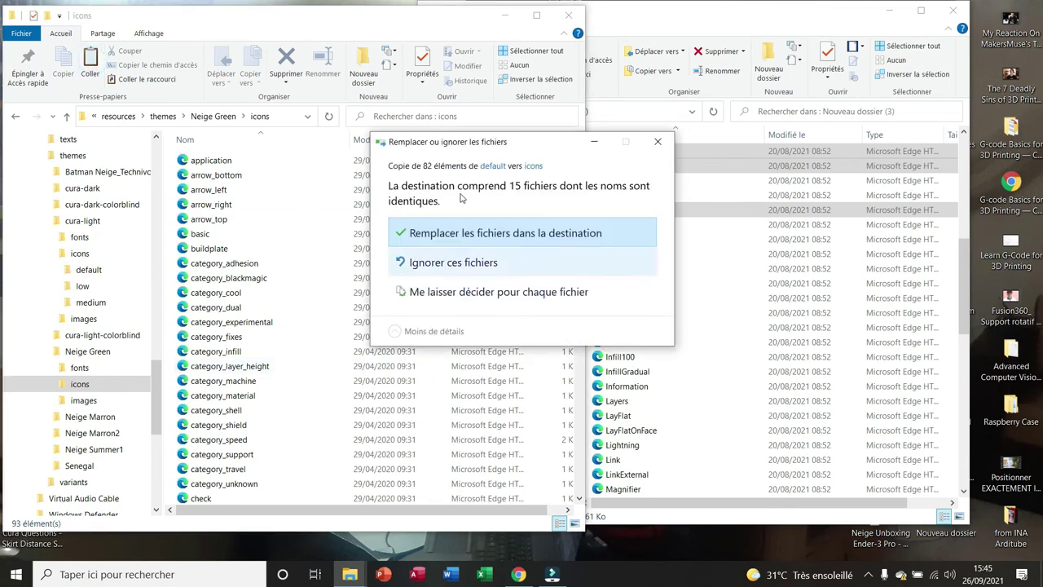
{"action": "left_click", "coordinate": [448, 233]}
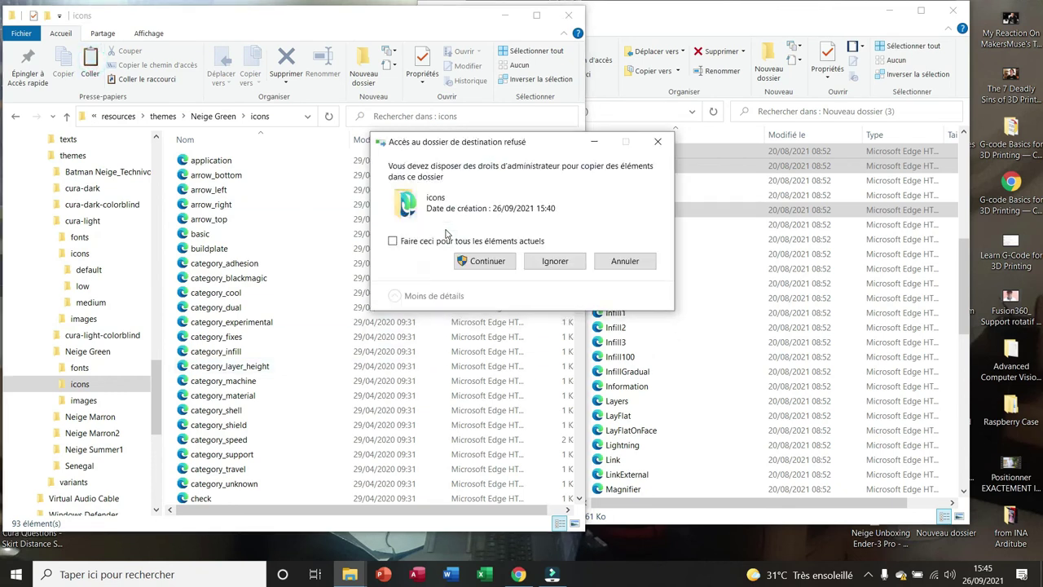
{"action": "left_click", "coordinate": [393, 241]}
{"action": "left_click", "coordinate": [487, 261]}
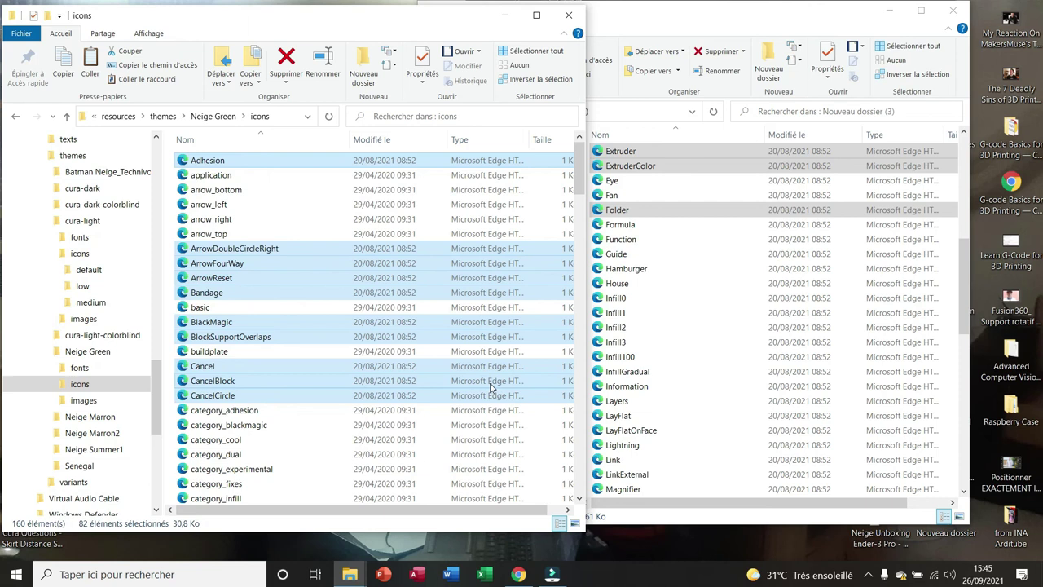
Step: Launch Ultimaker Cura 4.11.0 to load the theme with the added icons
{"action": "left_click", "coordinate": [15, 576]}
{"action": "left_click", "coordinate": [318, 441]}
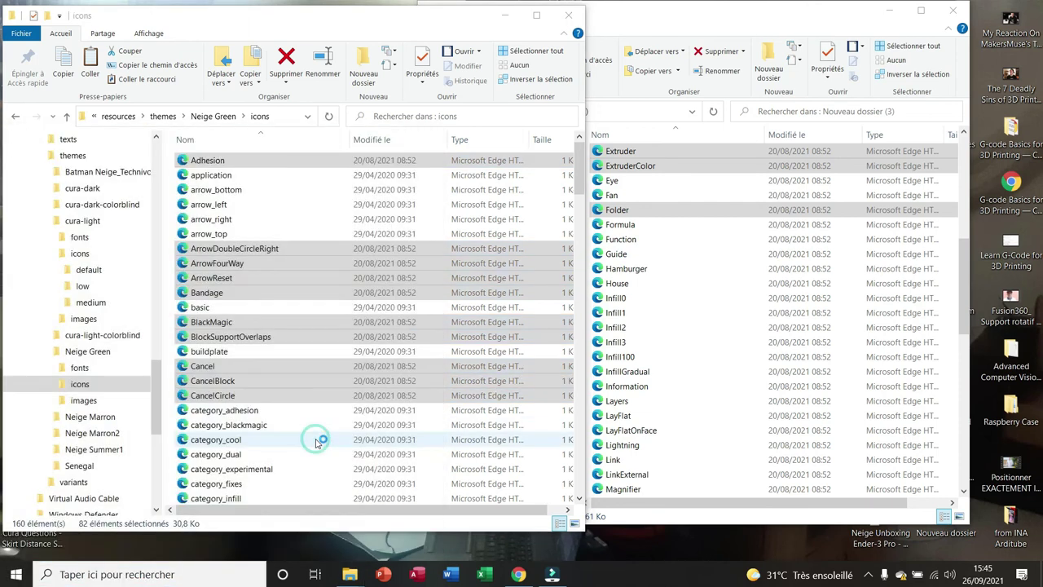